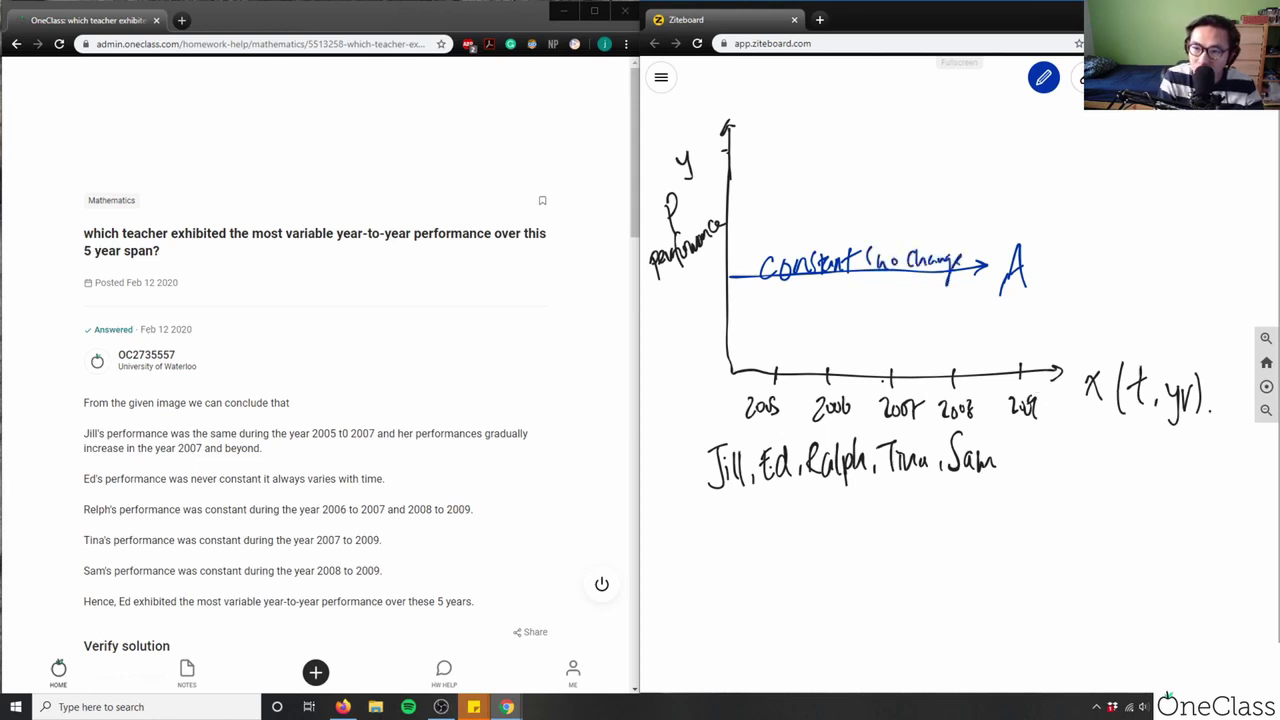
- Open the pen colour palette
left_click(1045, 88)
- Draw a red straight line rising from the origin and label its tip B
left_click(1072, 216)
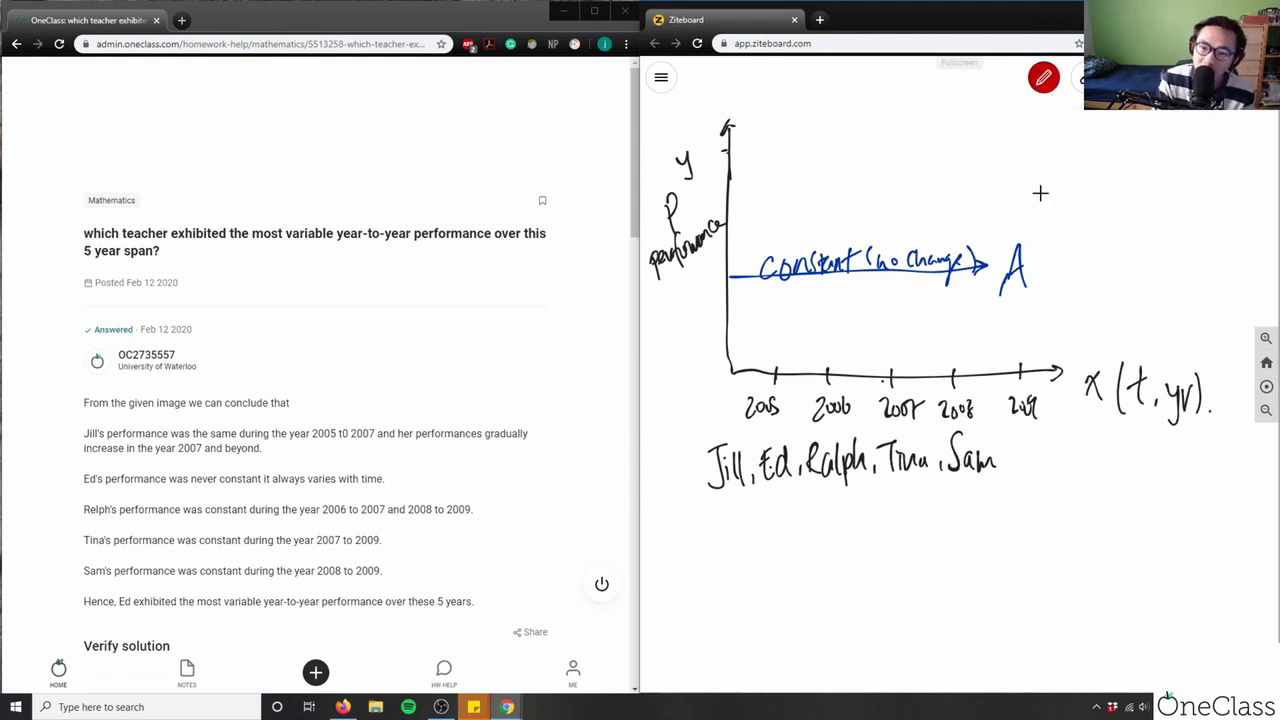
mouse_move(735, 370)
left_mouse_down()
mouse_move(1046, 140)
mouse_move(1042, 160)
left_mouse_up()
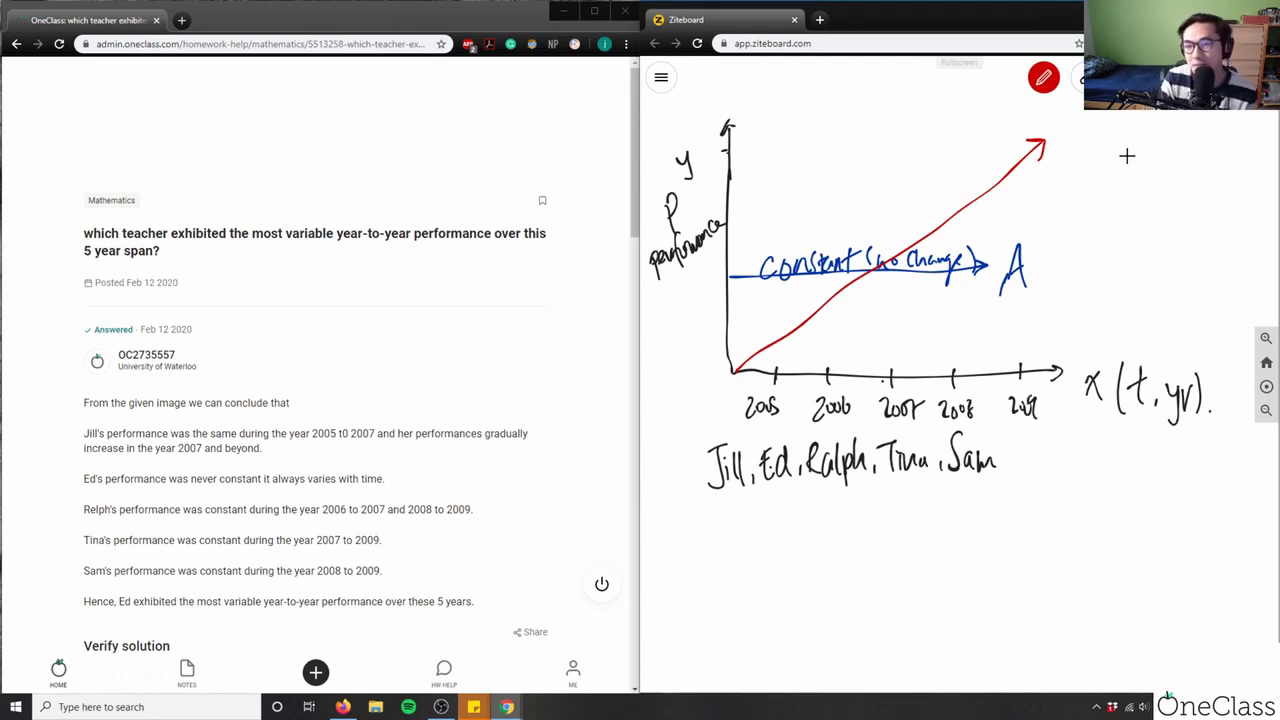
left_click_drag(1071, 132, 1072, 162)
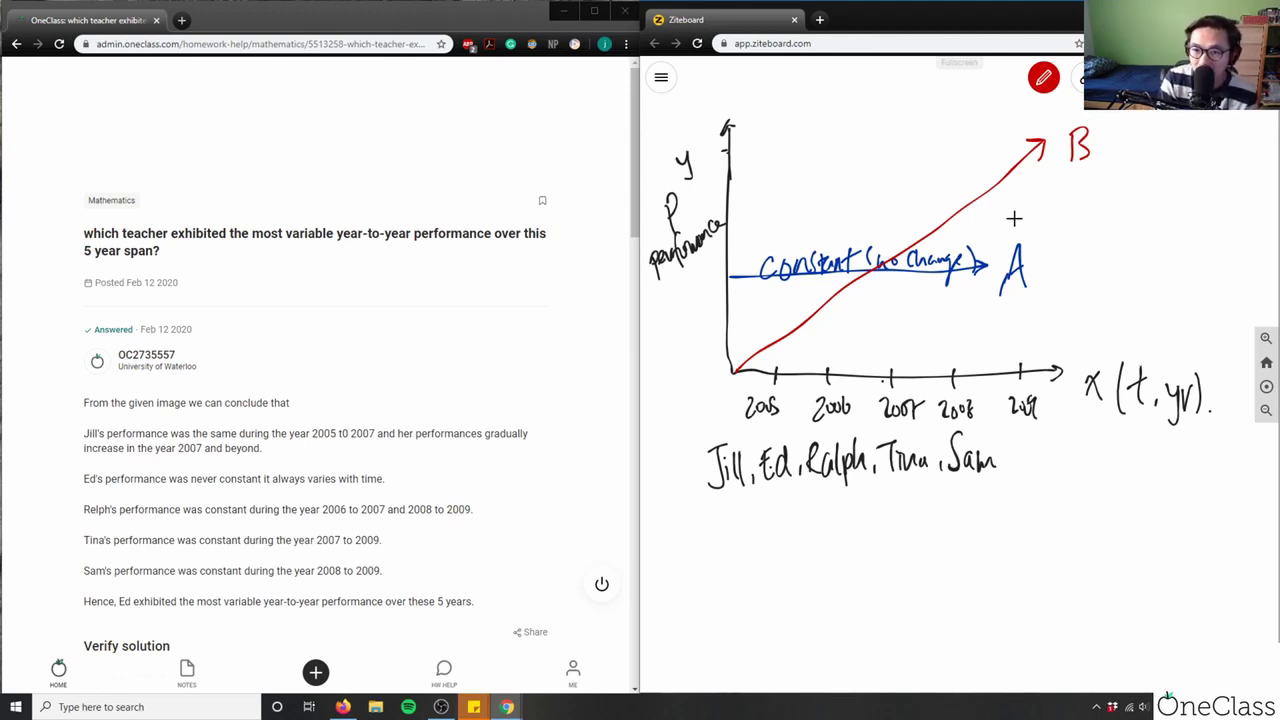
- Write 'linear increase in performance' above the red line, redoing the miswritten strokes
left_click_drag(829, 147, 861, 156)
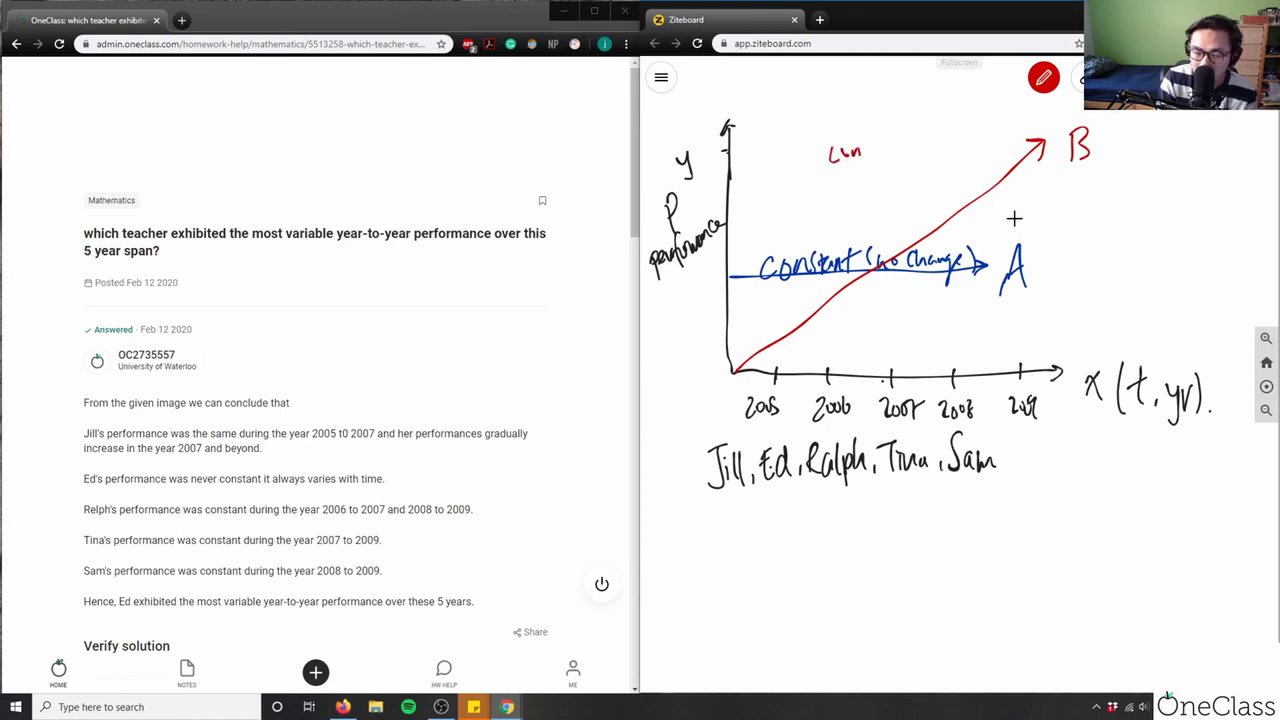
key("ctrl+z")
key("ctrl+z")
key("ctrl+z")
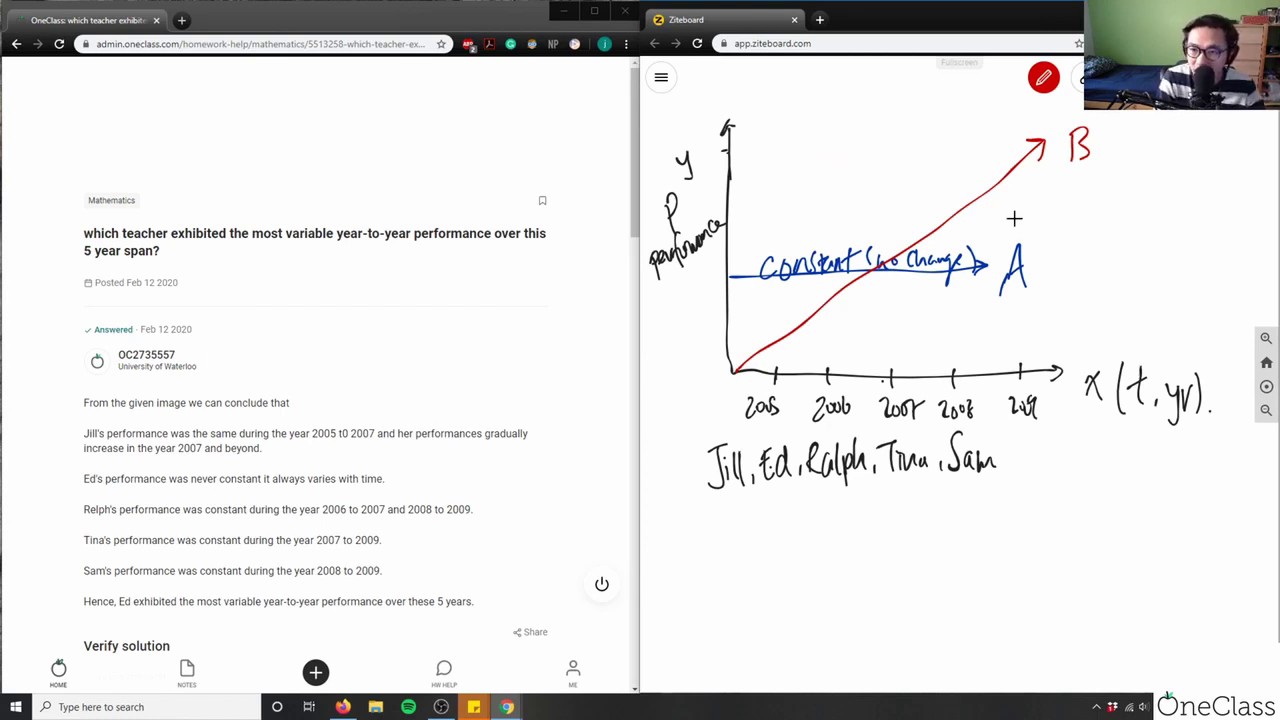
mouse_move(802, 133)
left_mouse_down()
mouse_move(794, 160)
mouse_move(820, 184)
left_mouse_up()
key("ctrl+z")
key("ctrl+z")
mouse_move(789, 141)
left_mouse_down()
mouse_move(789, 155)
mouse_move(824, 145)
left_mouse_up()
left_click_drag(828, 138, 939, 128)
mouse_move(828, 162)
left_mouse_down()
mouse_move(834, 174)
mouse_move(852, 166)
left_mouse_up()
mouse_move(858, 155)
left_mouse_down()
mouse_move(856, 186)
mouse_move(876, 170)
mouse_move(928, 168)
left_mouse_up()
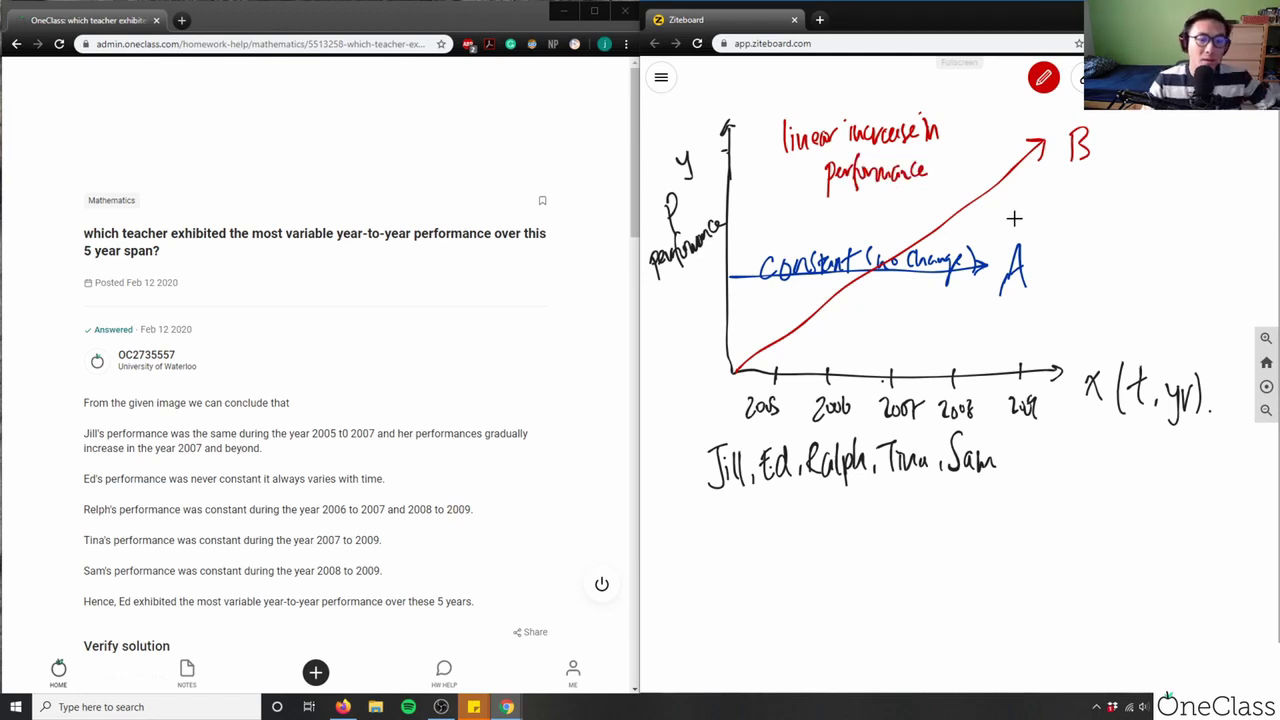
- Switch the pen to black and draw a curve that dips and rises across the years
left_click(1045, 76)
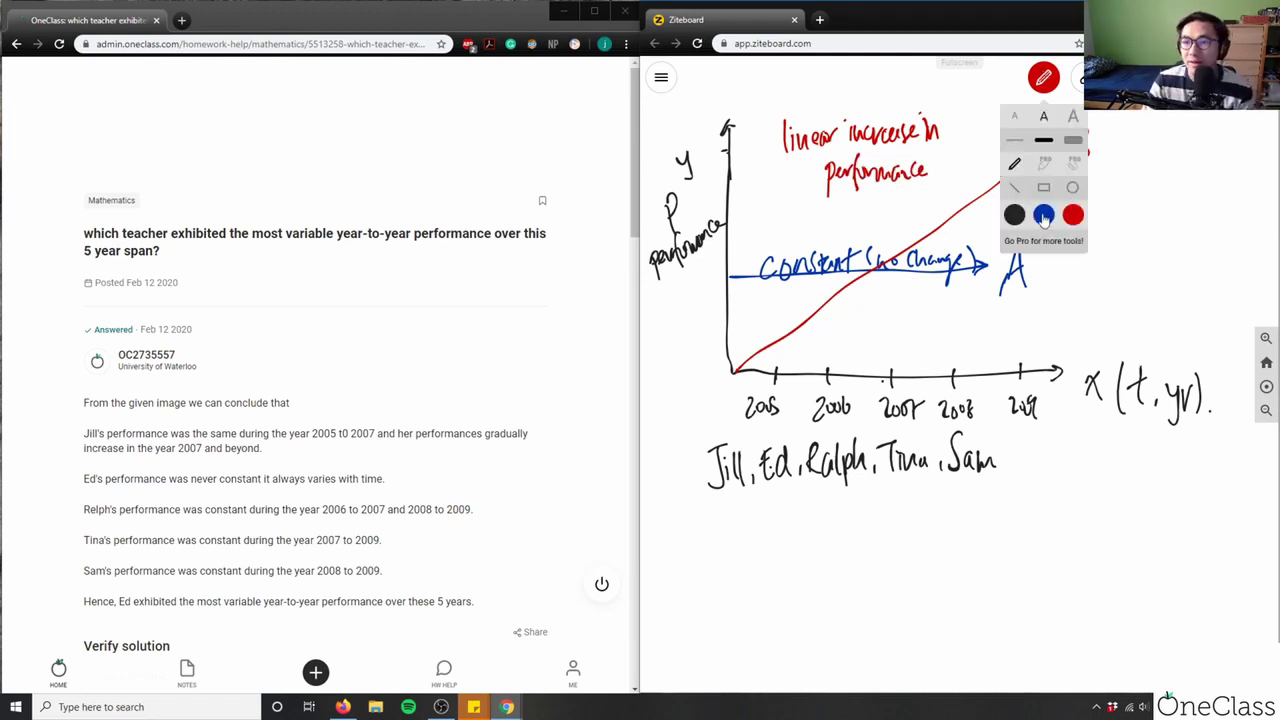
left_click(1040, 80)
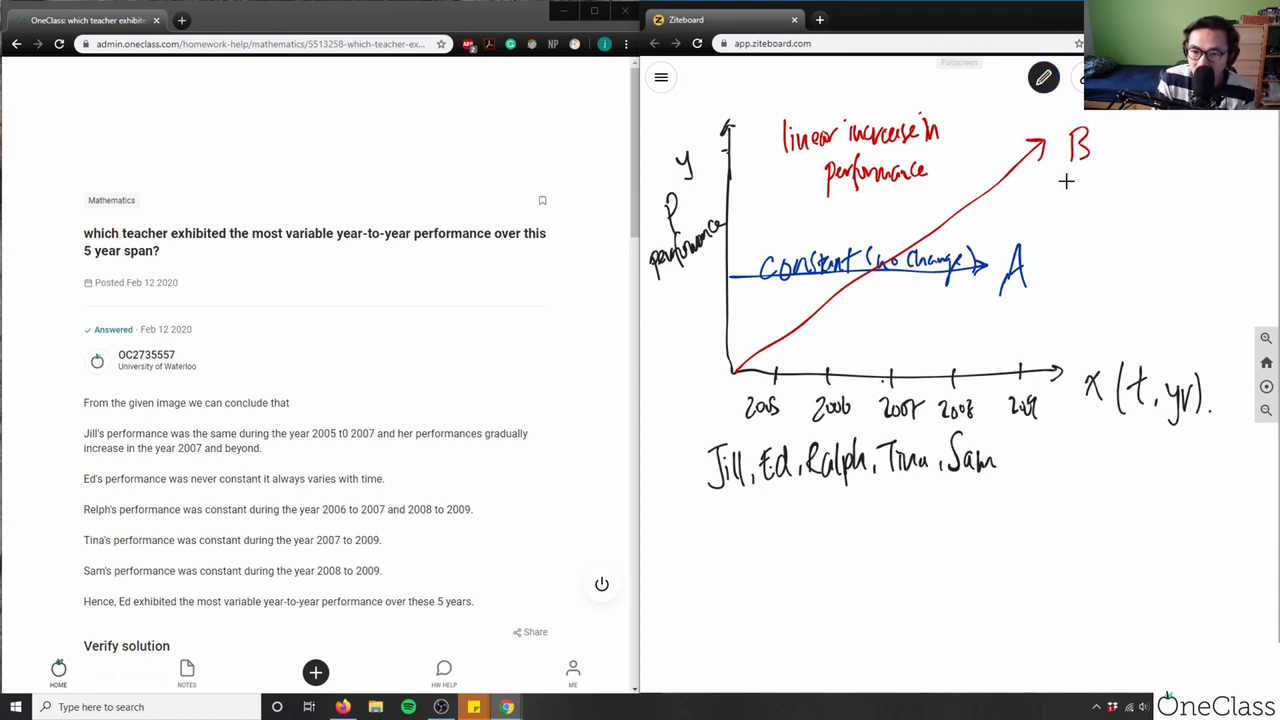
mouse_move(730, 189)
left_mouse_down()
mouse_move(789, 208)
mouse_move(833, 318)
mouse_move(893, 343)
mouse_move(918, 334)
mouse_move(996, 204)
mouse_move(1066, 181)
left_mouse_up()
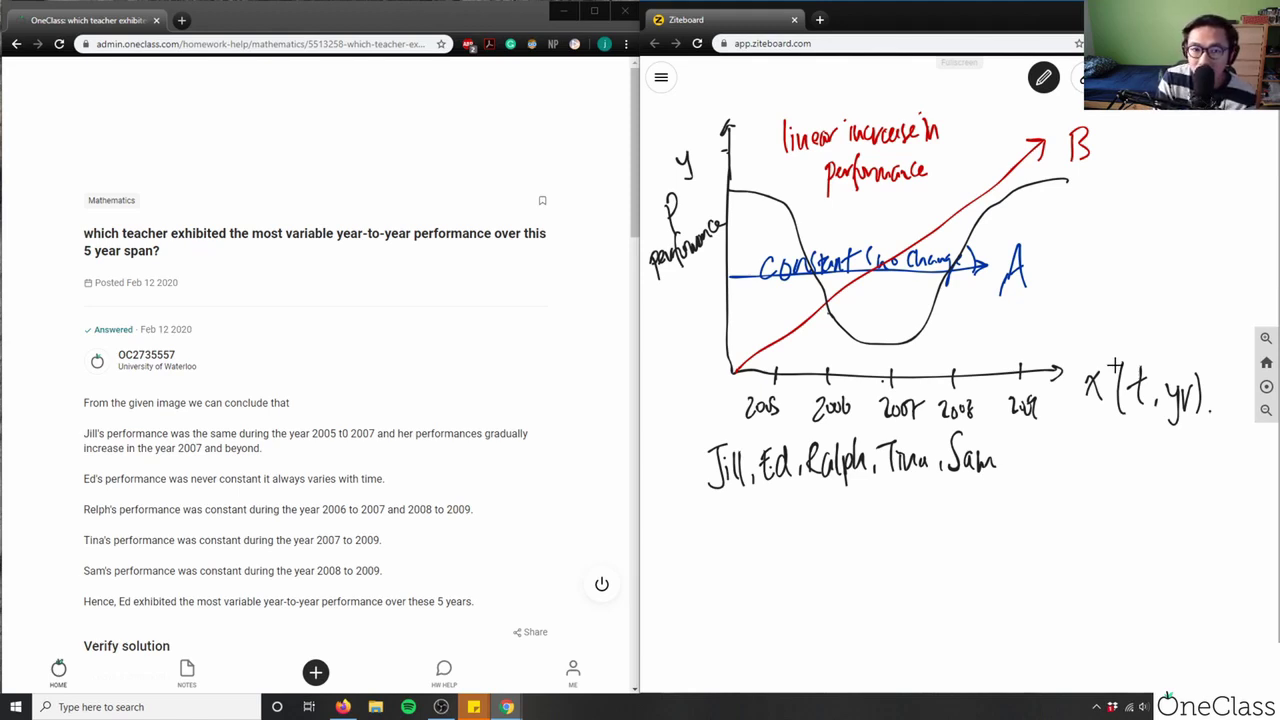
- Write the note 'most variable | most change' and draw a box around it
mouse_move(968, 328)
left_mouse_down()
mouse_move(972, 312)
mouse_move(995, 318)
mouse_move(1008, 304)
mouse_move(1104, 304)
left_mouse_up()
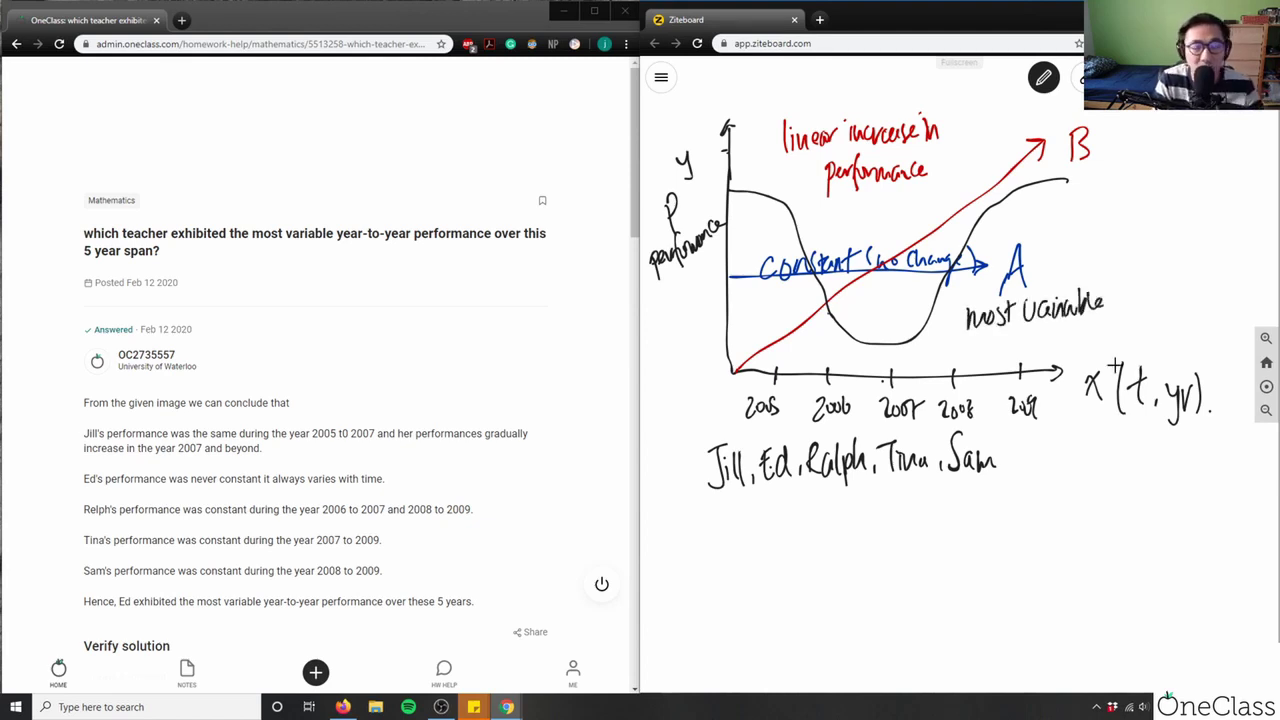
left_click_drag(1022, 306, 1030, 324)
mouse_move(1115, 280)
left_mouse_down()
mouse_move(1114, 316)
mouse_move(1172, 278)
left_mouse_up()
mouse_move(1018, 344)
left_mouse_down()
mouse_move(1016, 356)
mouse_move(1078, 345)
left_mouse_up()
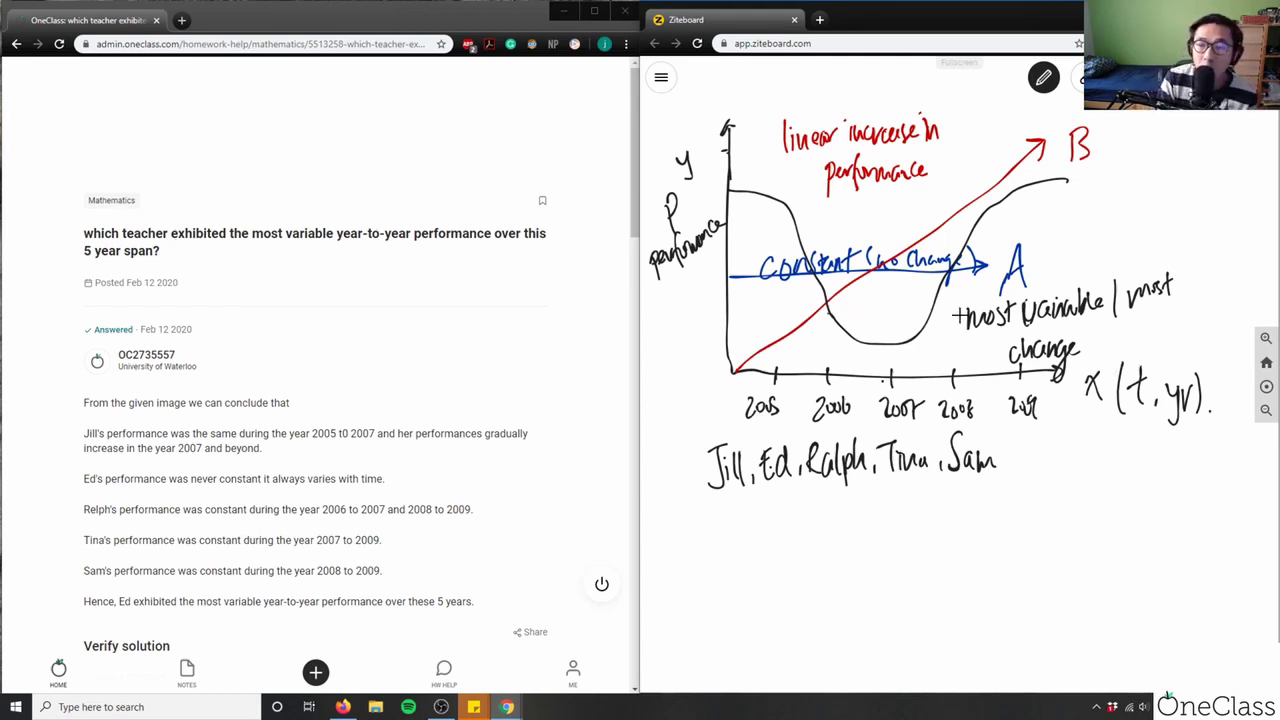
mouse_move(958, 316)
left_mouse_down()
mouse_move(1018, 292)
mouse_move(1188, 245)
mouse_move(1188, 337)
mouse_move(994, 386)
left_mouse_up()
left_click_drag(963, 342, 974, 396)
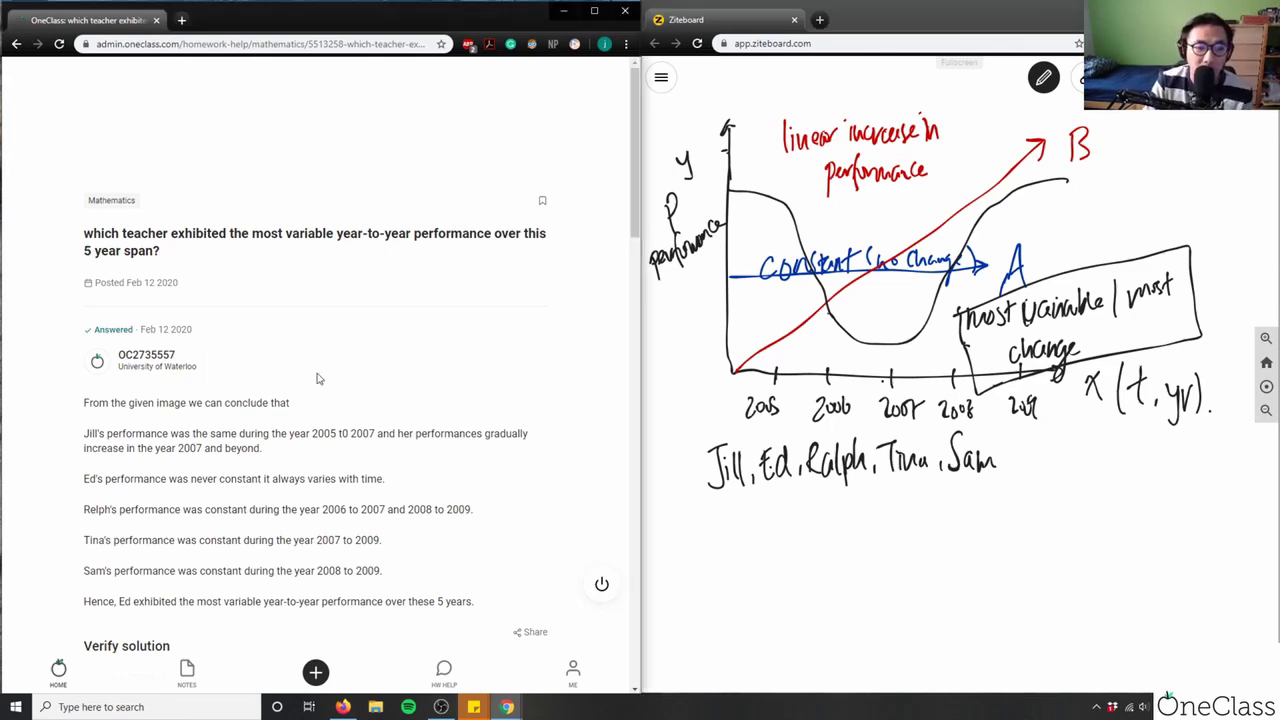
scroll(120, 405, "down", 1)
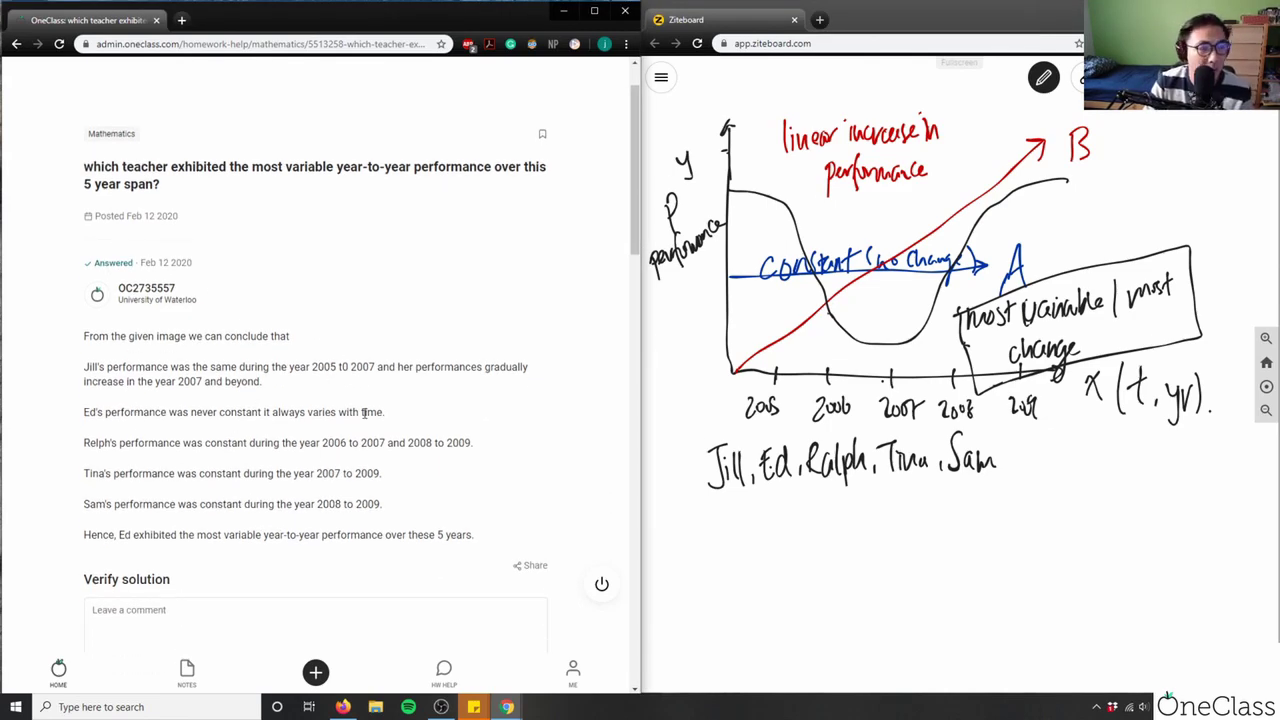
scroll(366, 417, "down", 1)
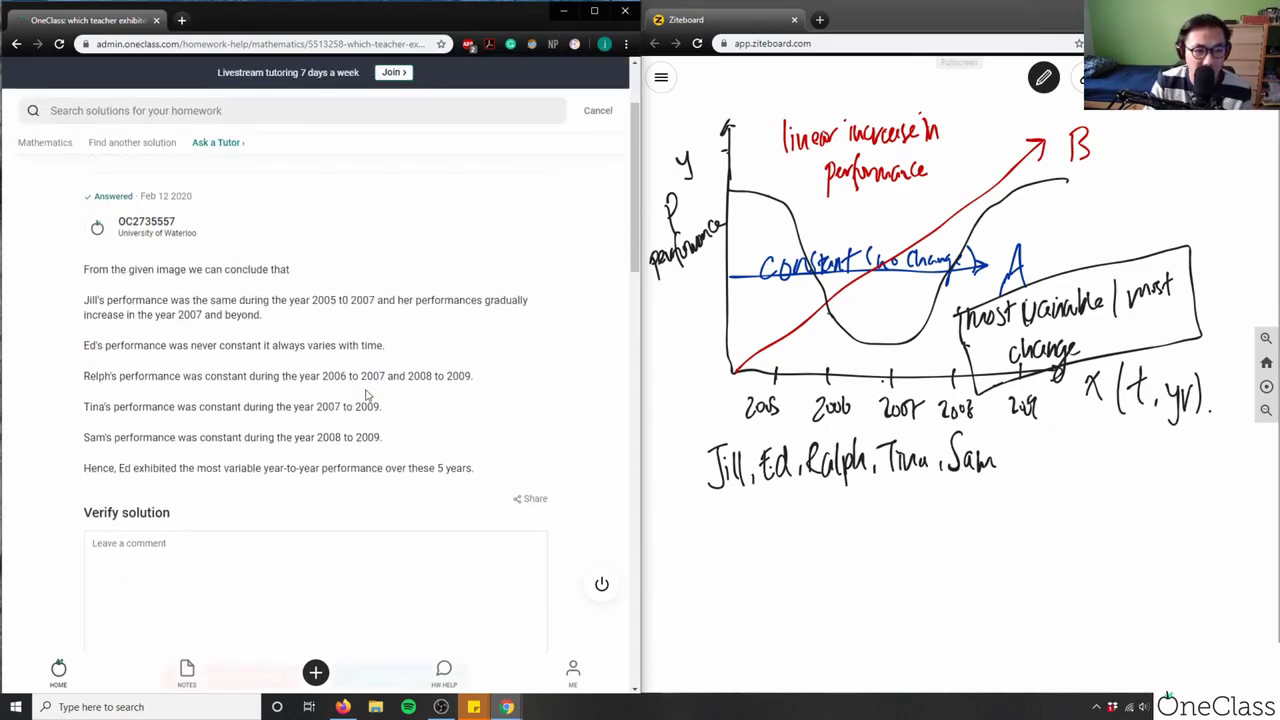
scroll(370, 340, "up", 1)
scroll(312, 240, "down", 1)
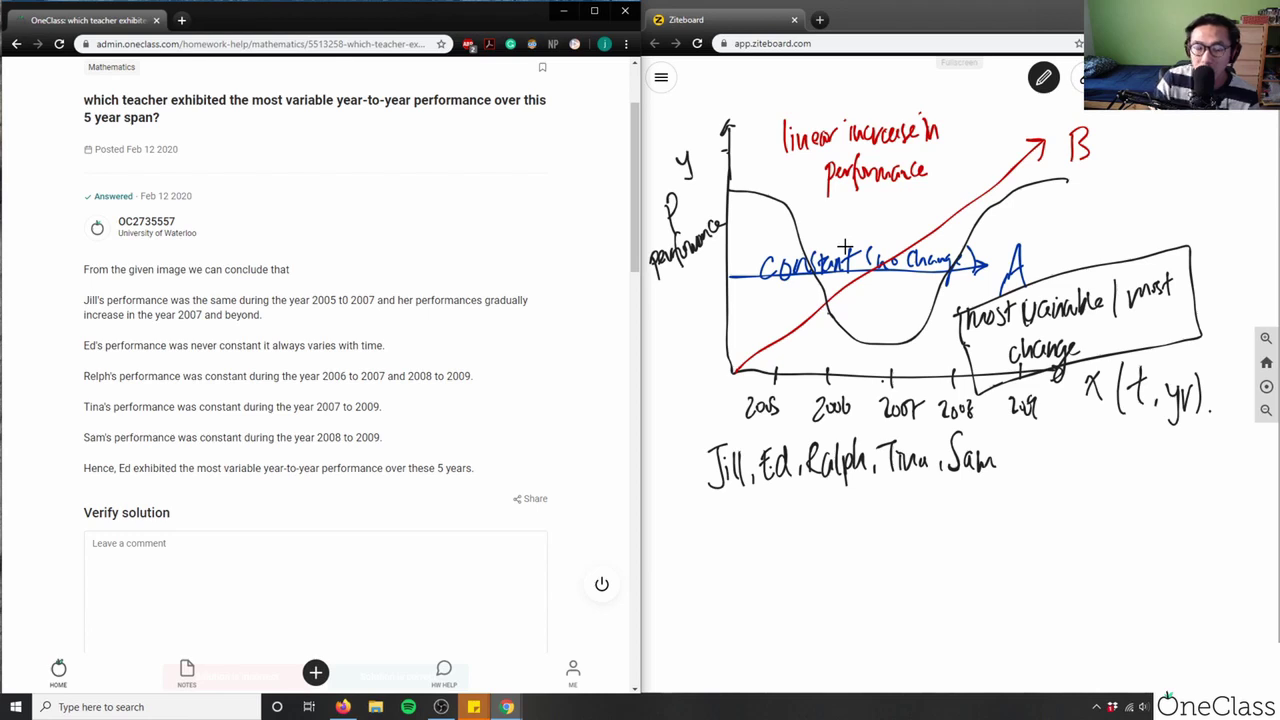
scroll(1080, 274, "down", 4)
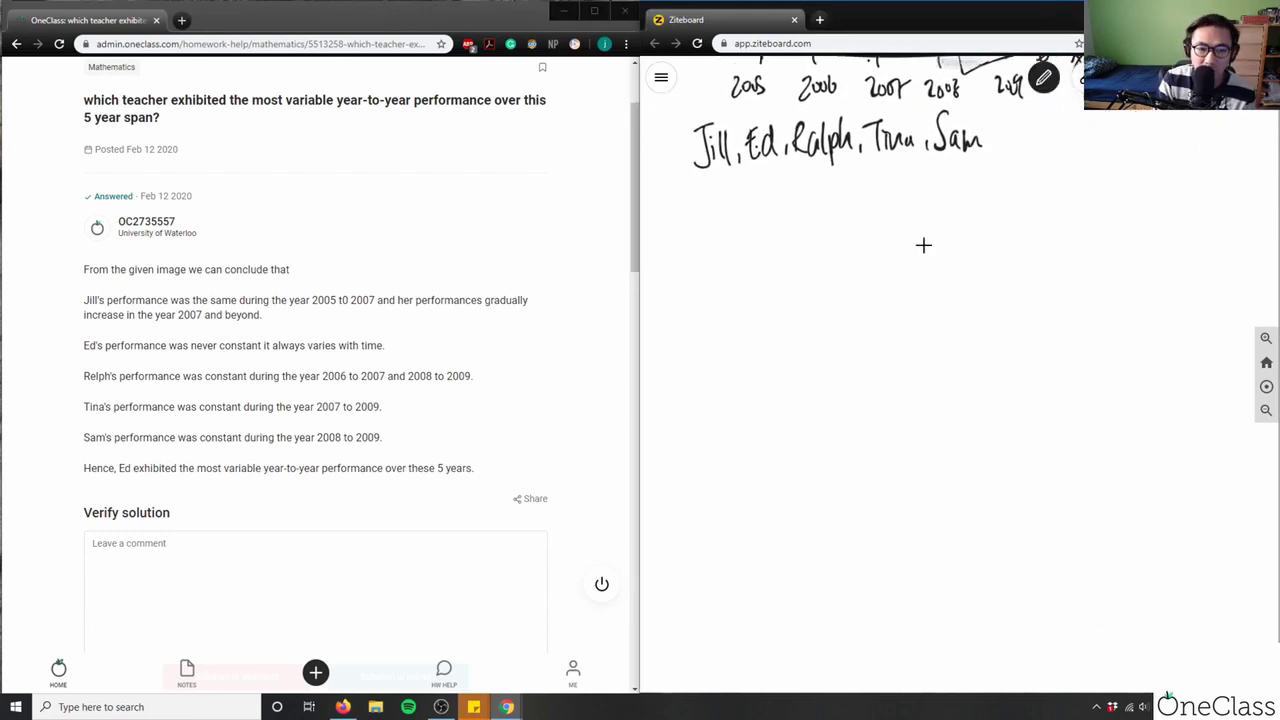
- Draw new axes below the names with a line flat at first, then rising steeply
mouse_move(740, 220)
left_mouse_down()
mouse_move(740, 390)
mouse_move(774, 453)
mouse_move(983, 436)
mouse_move(747, 224)
left_mouse_up()
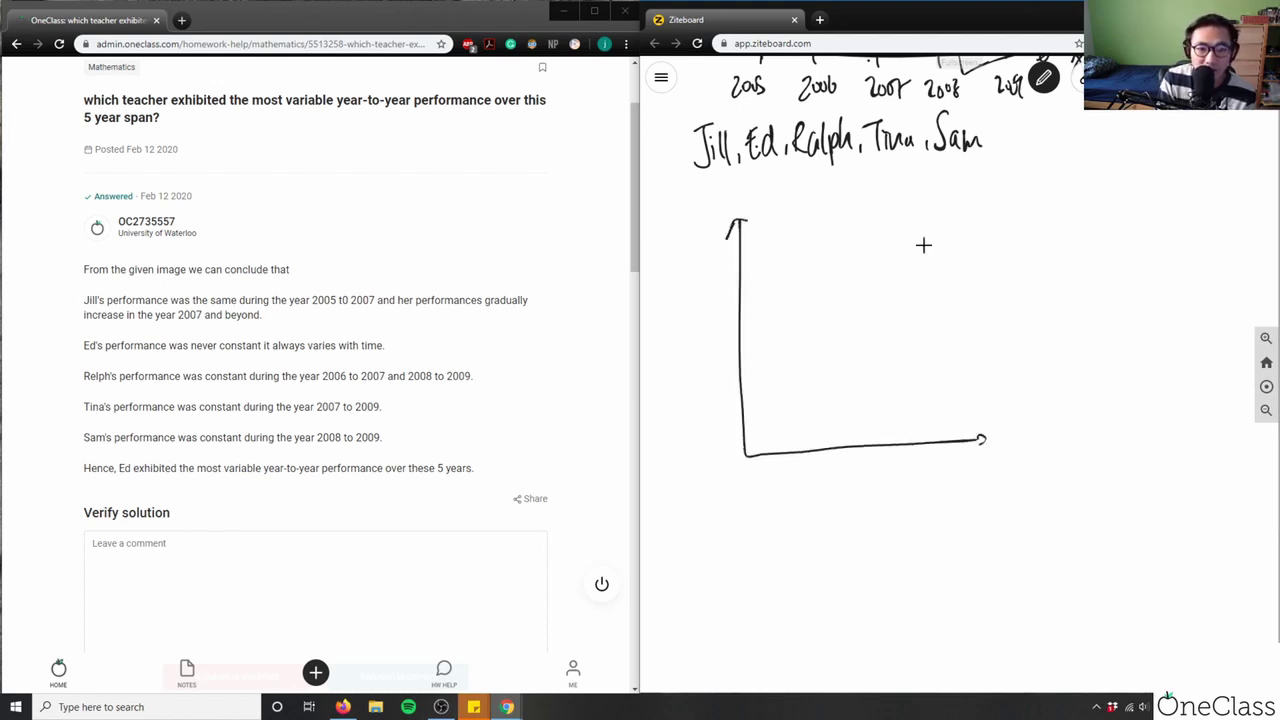
left_click_drag(740, 342, 813, 338)
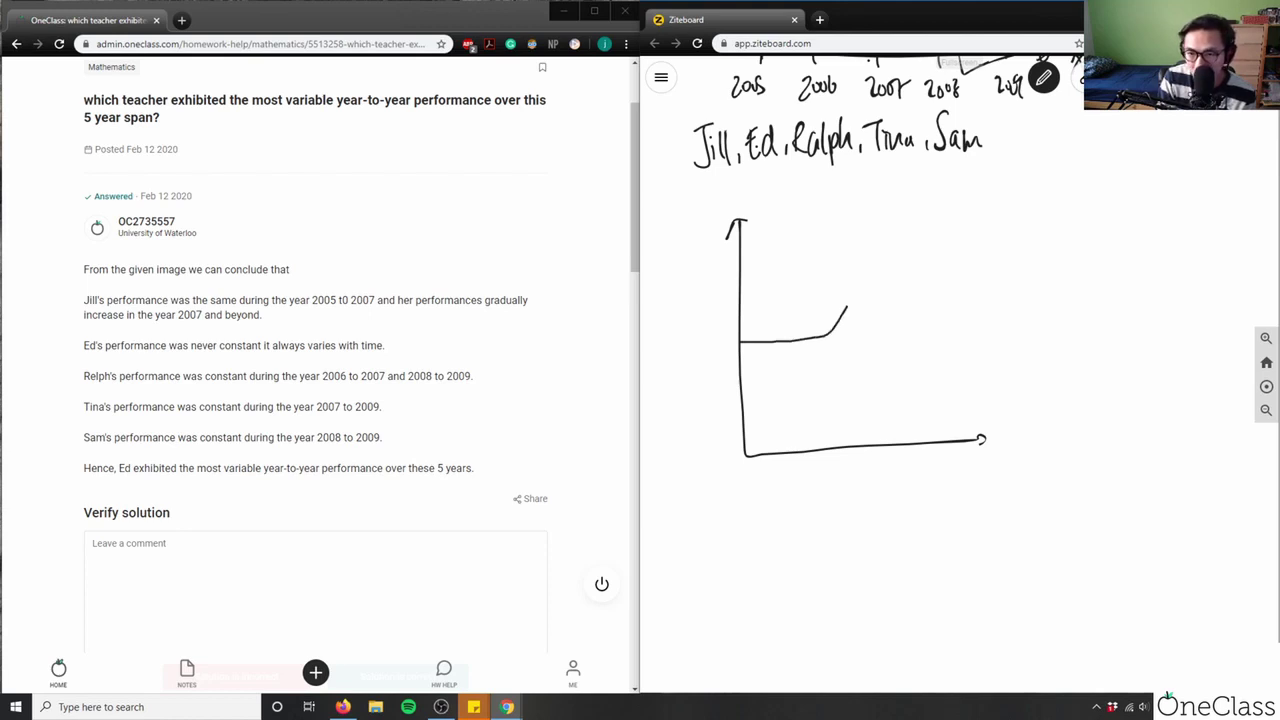
left_click_drag(862, 281, 910, 216)
- Mark the year ticks 2005 and 2007 and label the axes P and yr
left_click_drag(825, 336, 826, 349)
left_click_drag(762, 450, 766, 490)
mouse_move(770, 480)
left_mouse_down()
mouse_move(773, 491)
mouse_move(835, 491)
left_mouse_up()
left_click_drag(838, 479, 850, 488)
left_click_drag(852, 476, 858, 494)
left_click_drag(669, 306, 669, 336)
left_click_drag(668, 302, 672, 318)
left_click_drag(998, 450, 1000, 482)
left_click_drag(1012, 455, 1025, 453)
- Add the 2007 tick and write the teacher's name beside the flat line
left_click_drag(840, 443, 840, 458)
mouse_move(755, 318)
left_mouse_down()
mouse_move(770, 315)
mouse_move(762, 340)
left_mouse_up()
left_click_drag(774, 322, 784, 338)
left_click_drag(789, 316, 790, 338)
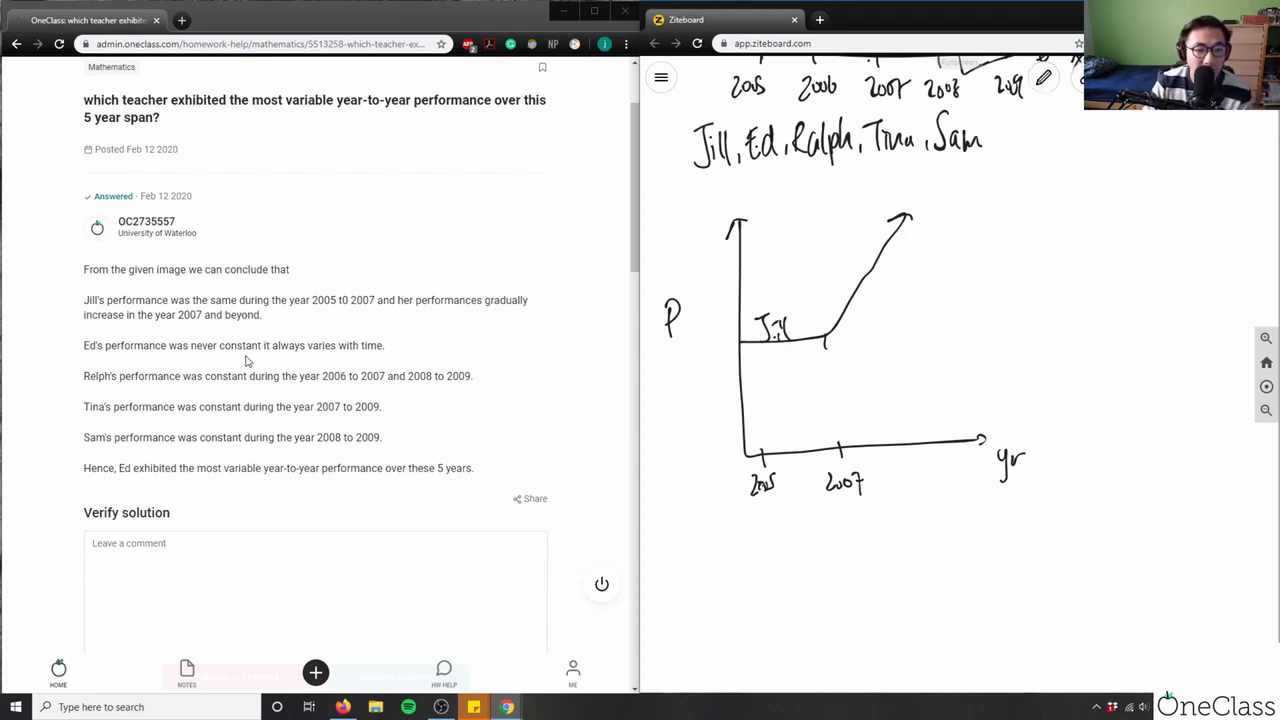
scroll(1000, 320, "up", 5)
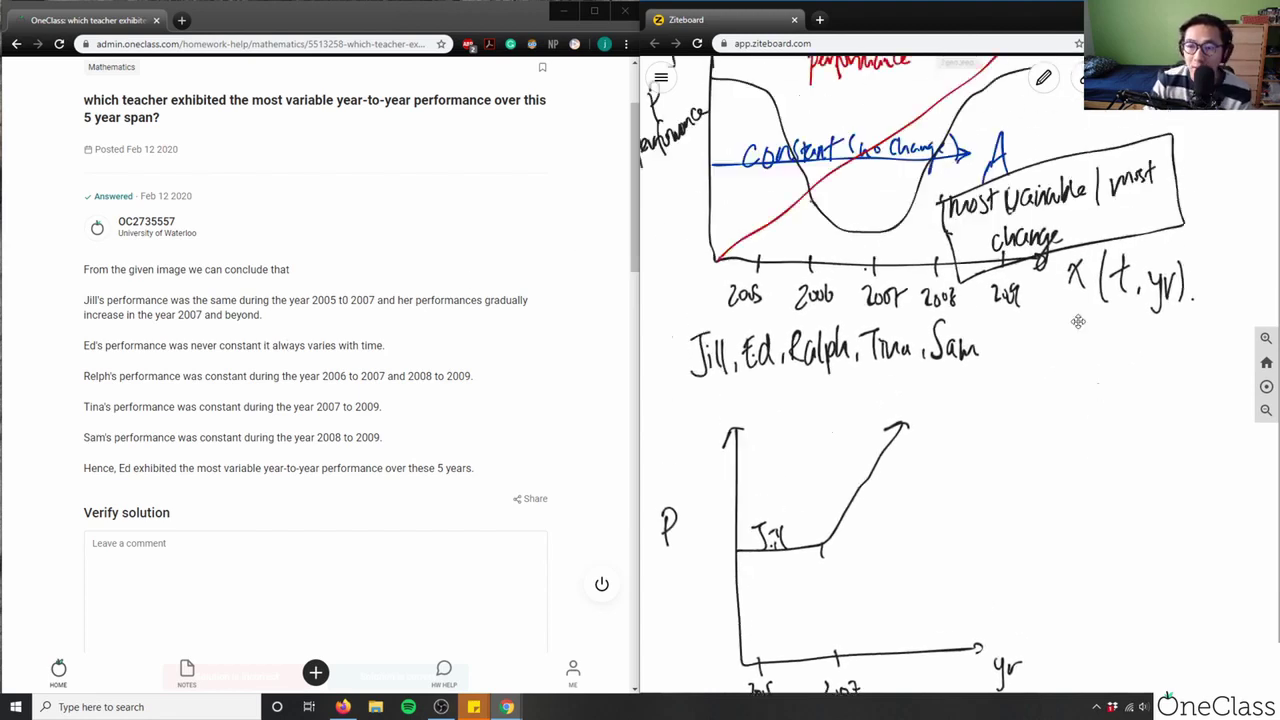
scroll(1070, 283, "down", 2)
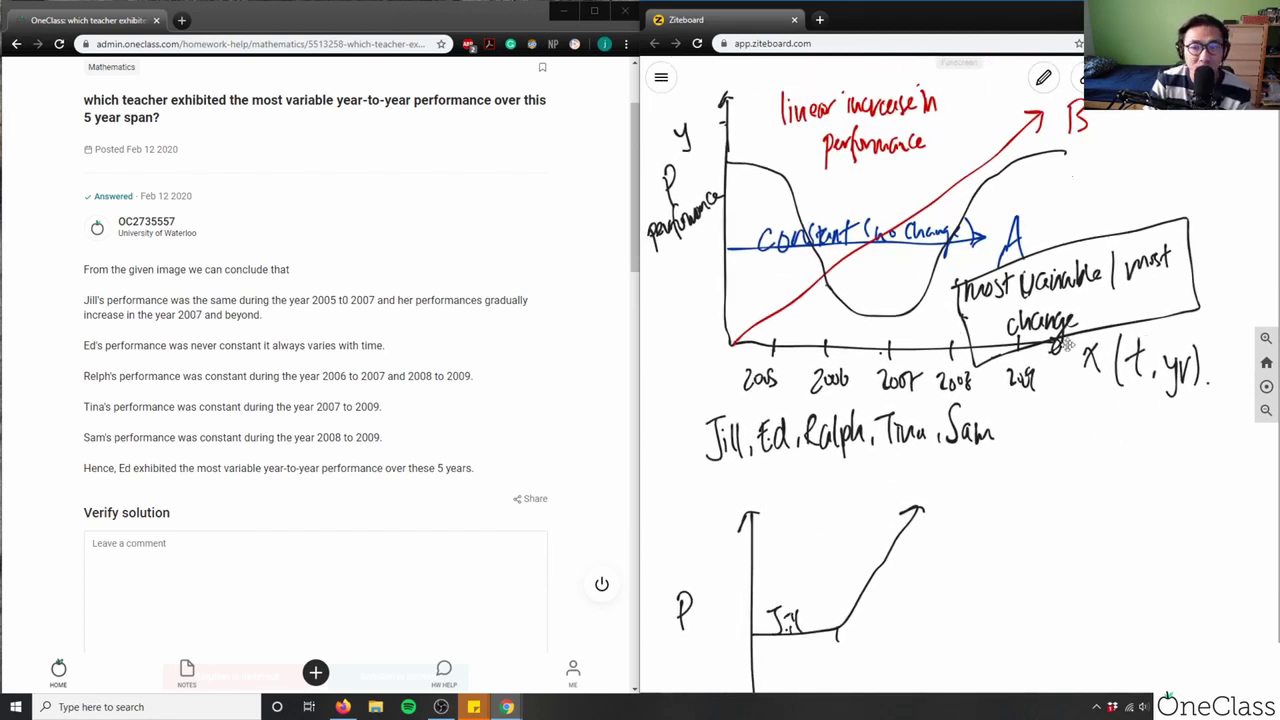